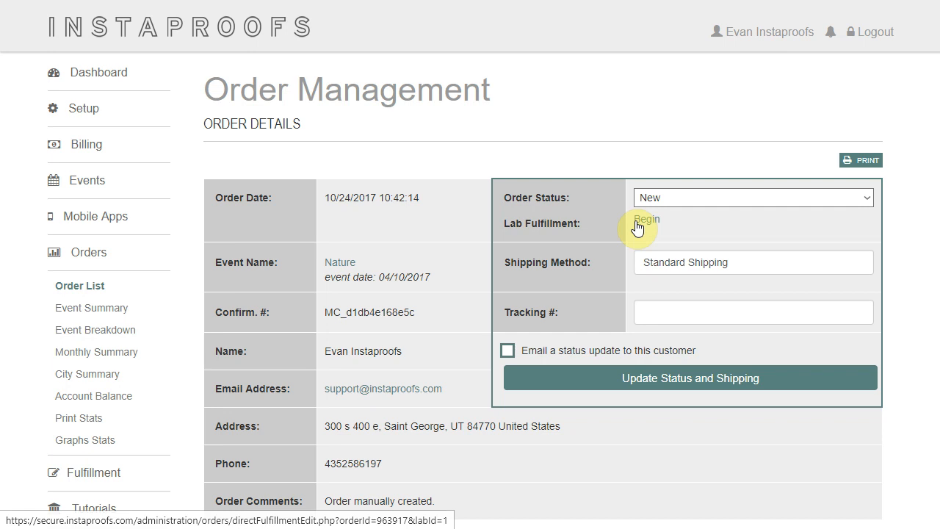
Begin lab fulfillment for the order, keeping Standard Shipping $0.00 and filling the ship-to details from the order's shipping information.
left_click(637, 223)
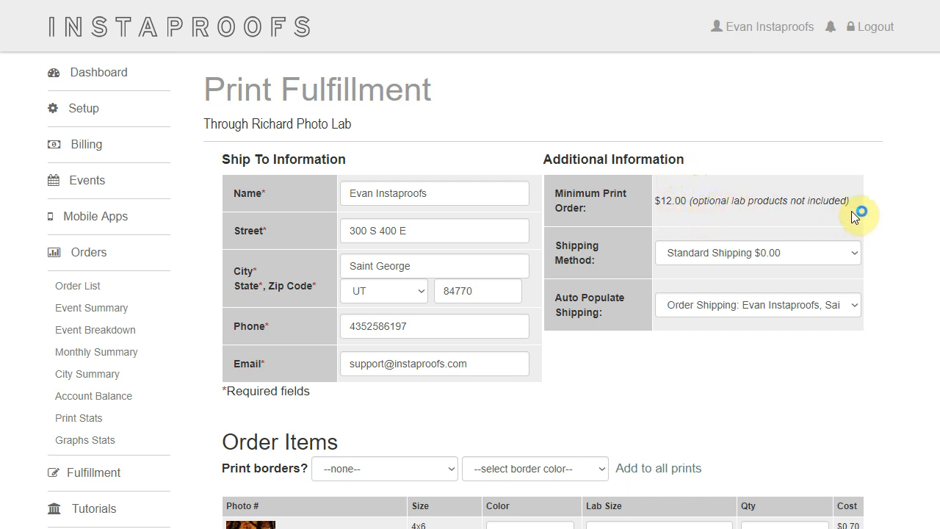
left_click(853, 254)
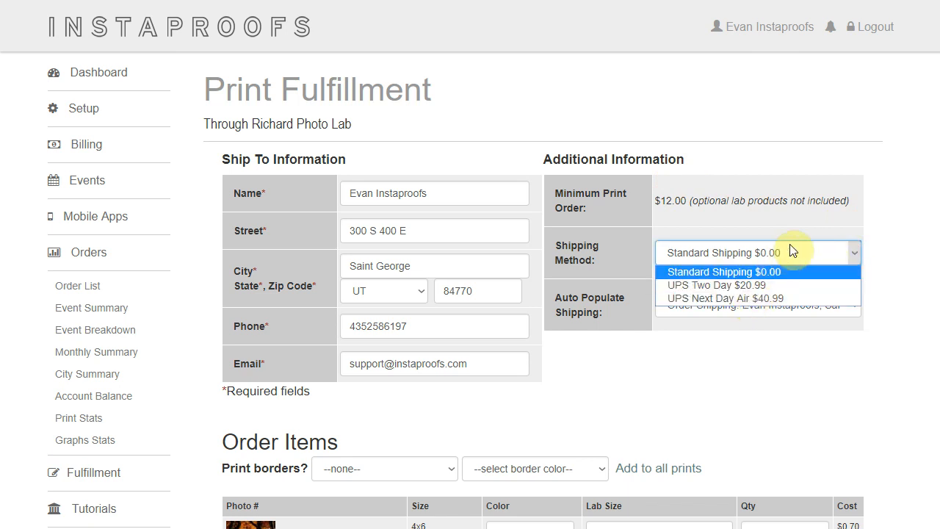
left_click(787, 225)
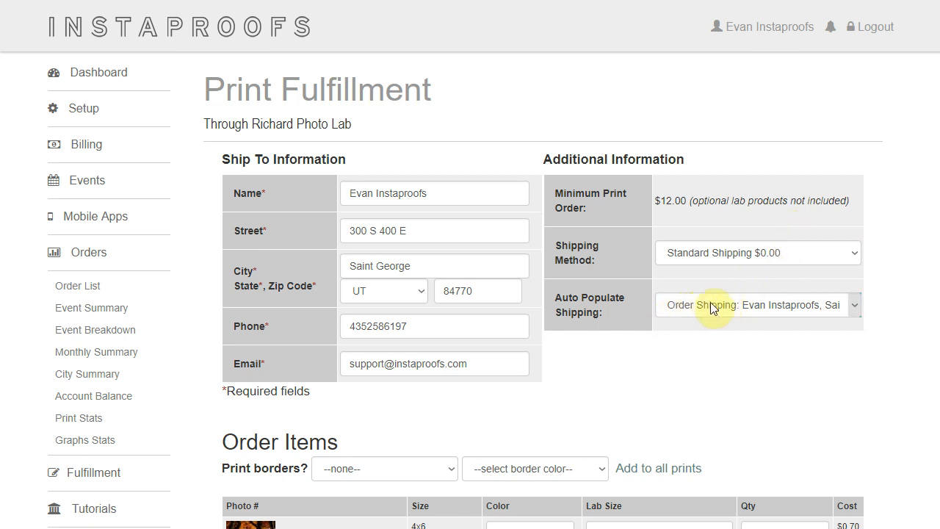
left_click(681, 305)
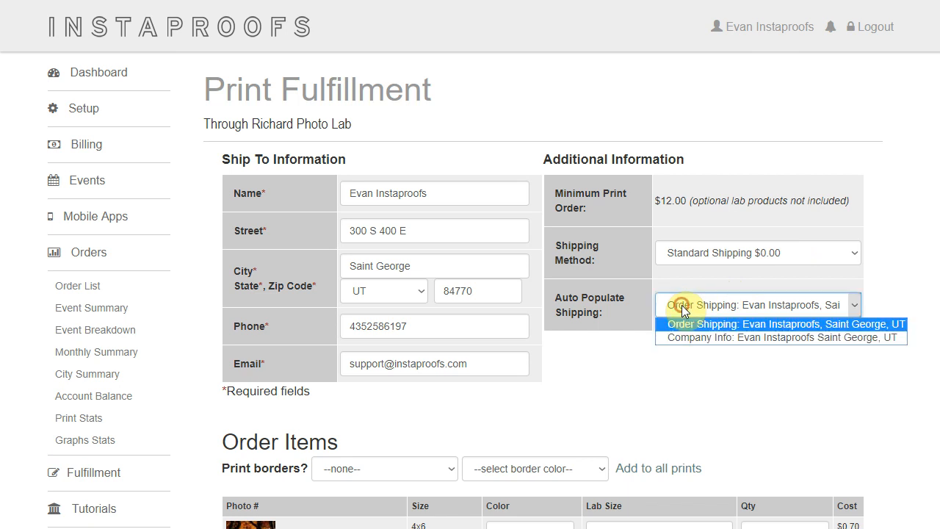
left_click(726, 325)
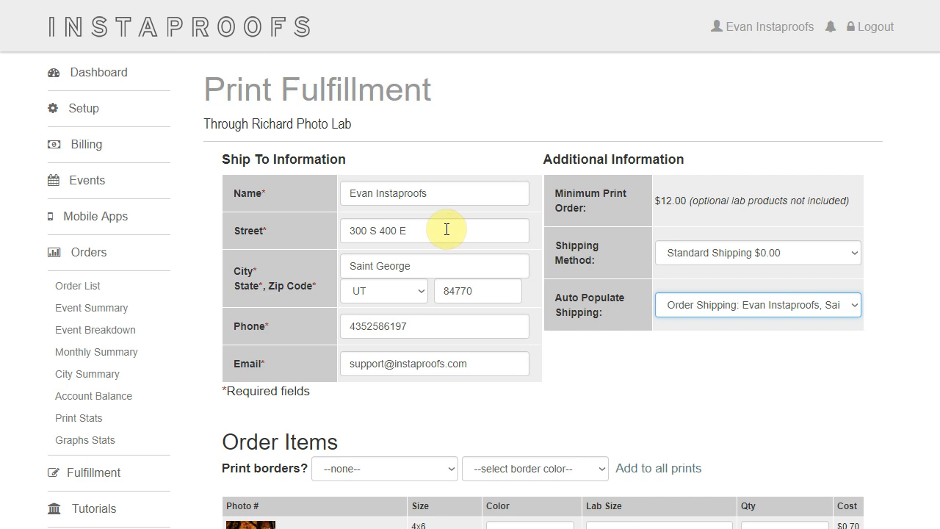
Add a 1/4" Print Border in $0.00 - White to all prints in the order items.
scroll(566, 384, "down", 3)
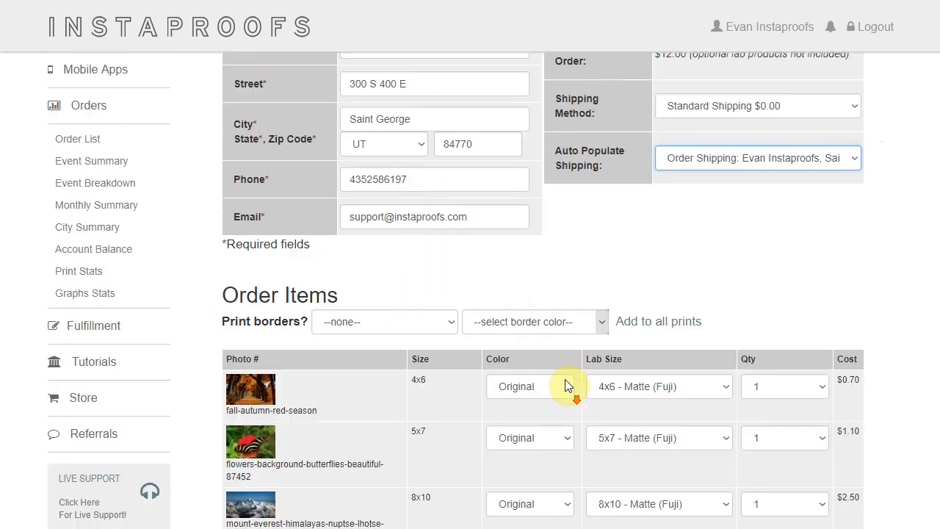
scroll(571, 376, "down", 2)
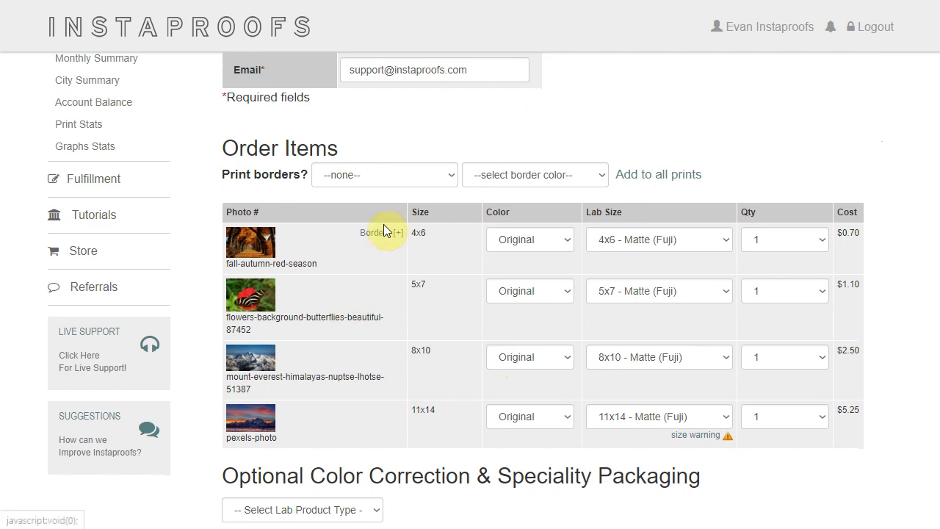
left_click(449, 176)
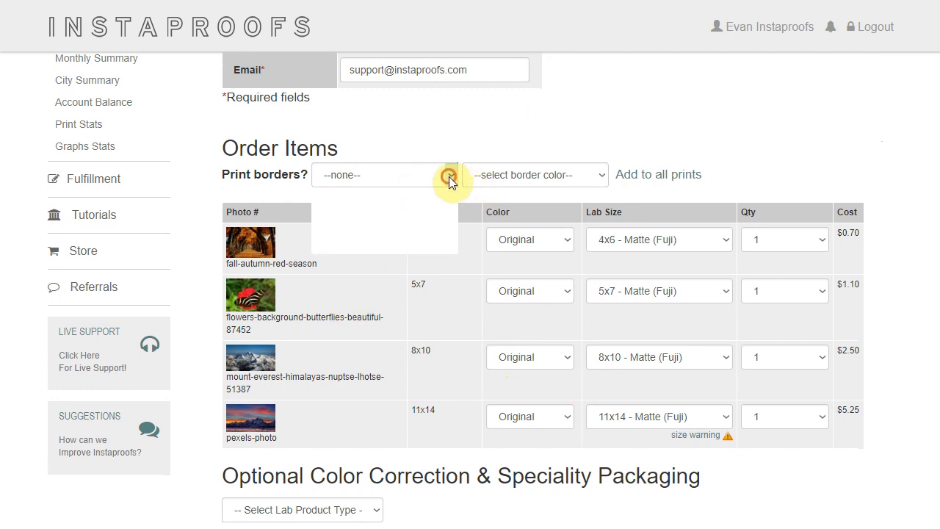
left_click(391, 210)
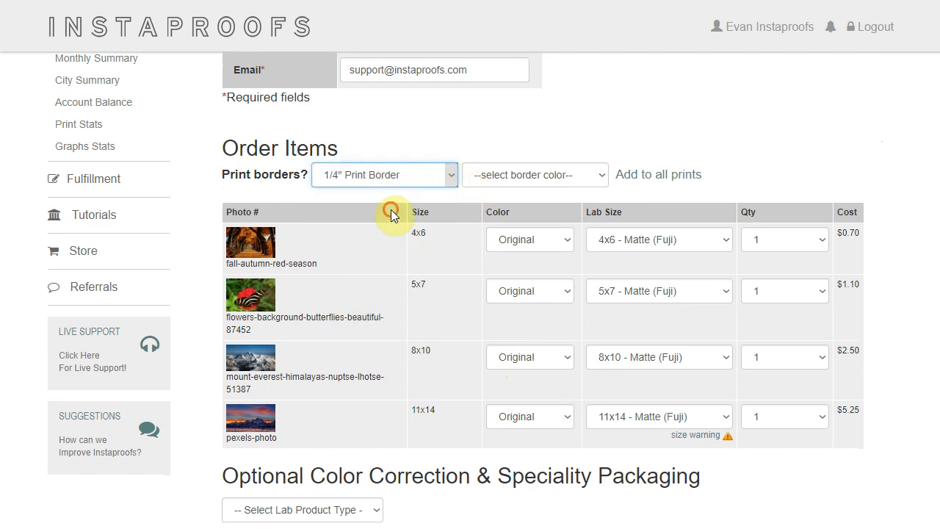
left_click(353, 179)
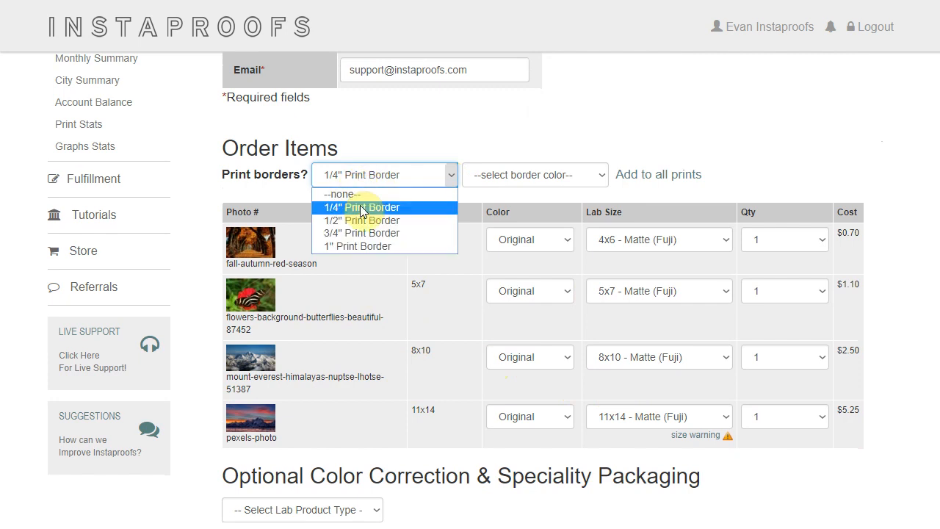
left_click(360, 210)
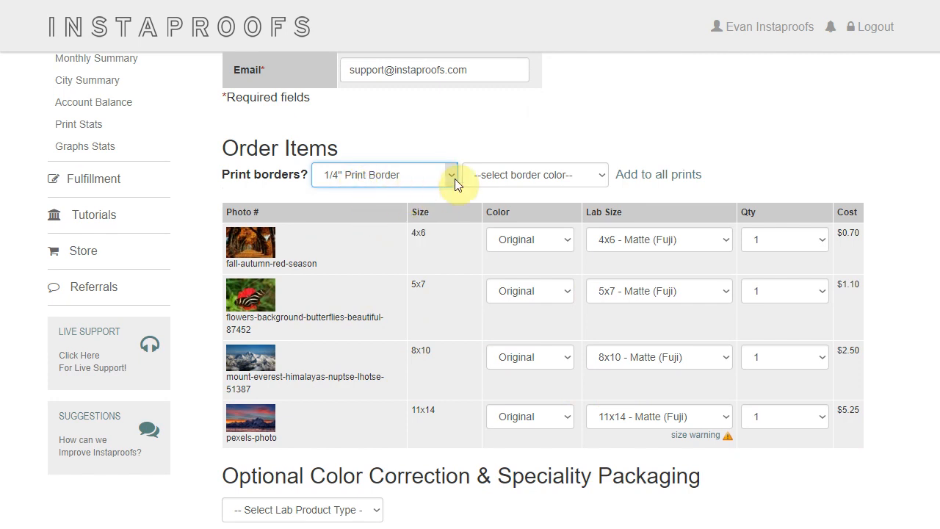
left_click(501, 175)
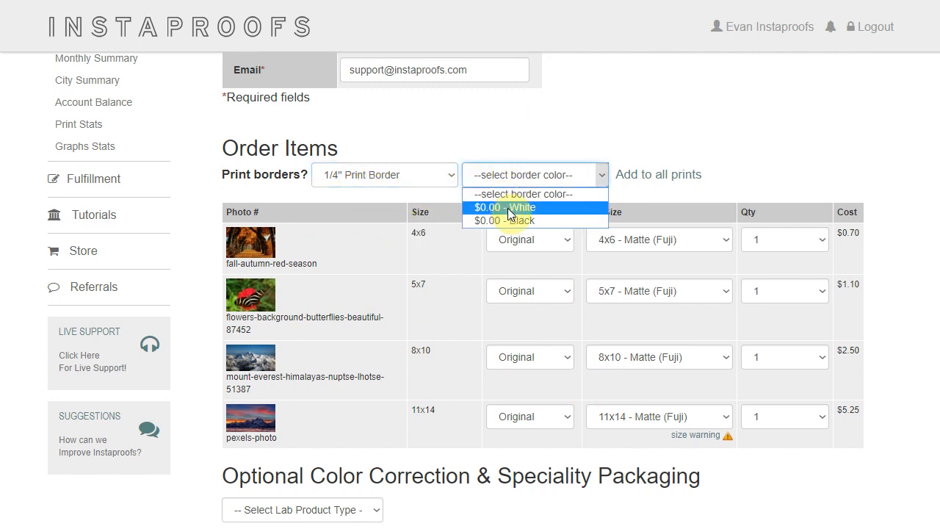
left_click(507, 209)
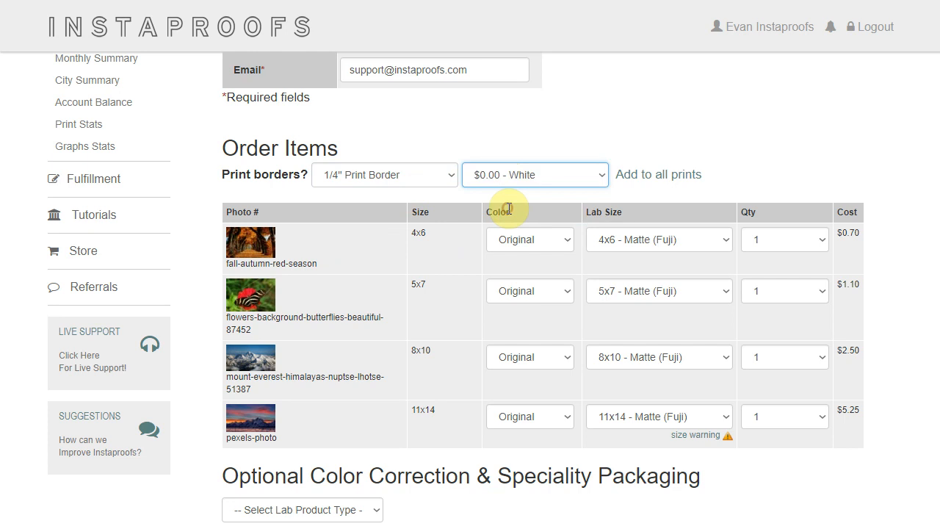
left_click(653, 177)
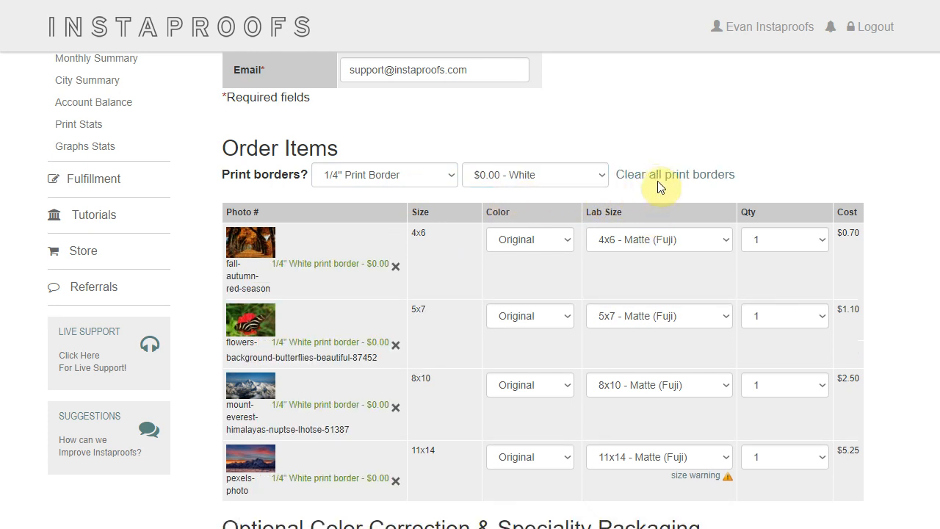
left_click(657, 178)
left_click(655, 173)
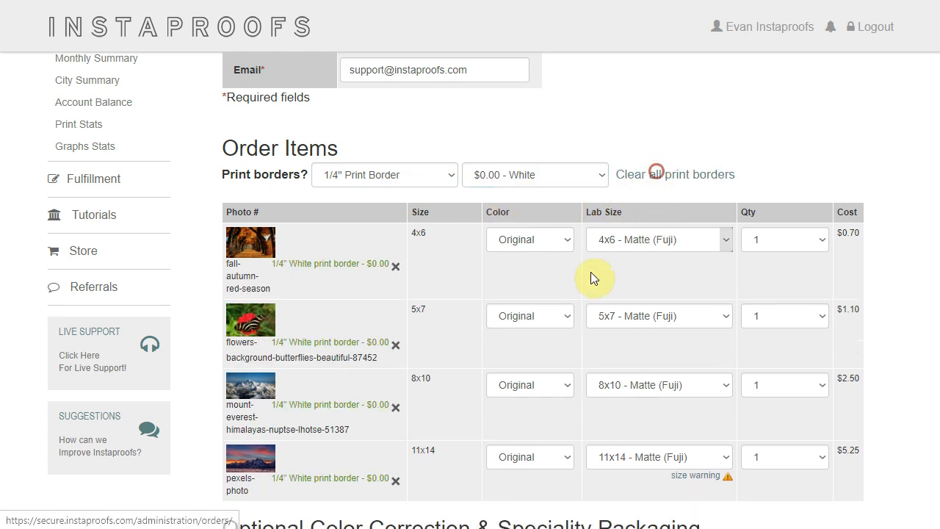
Remove the borders from the 5x7 and 8x10 prints, and save a new 1/4" white border on the 5x7 butterfly print.
left_click(395, 344)
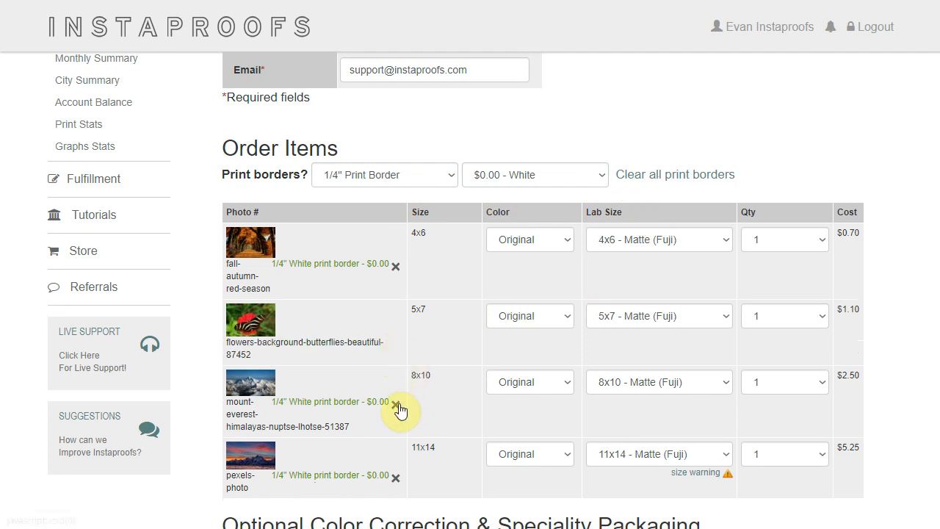
left_click(397, 407)
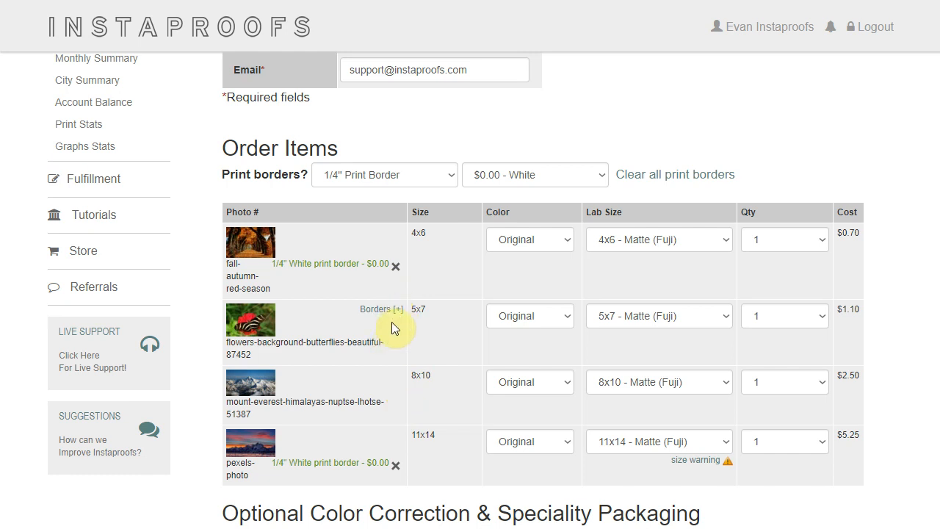
left_click(388, 311)
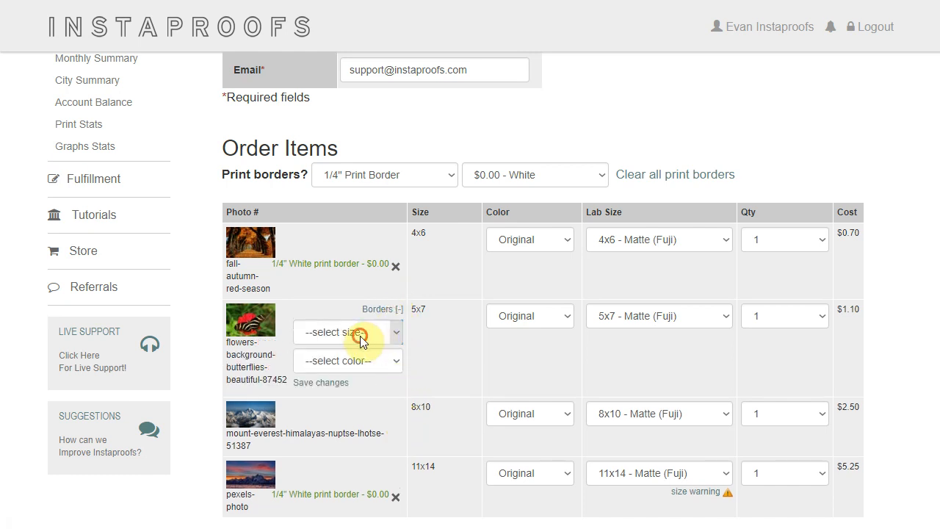
left_click(360, 335)
left_click(367, 361)
left_click(362, 360)
left_click(350, 390)
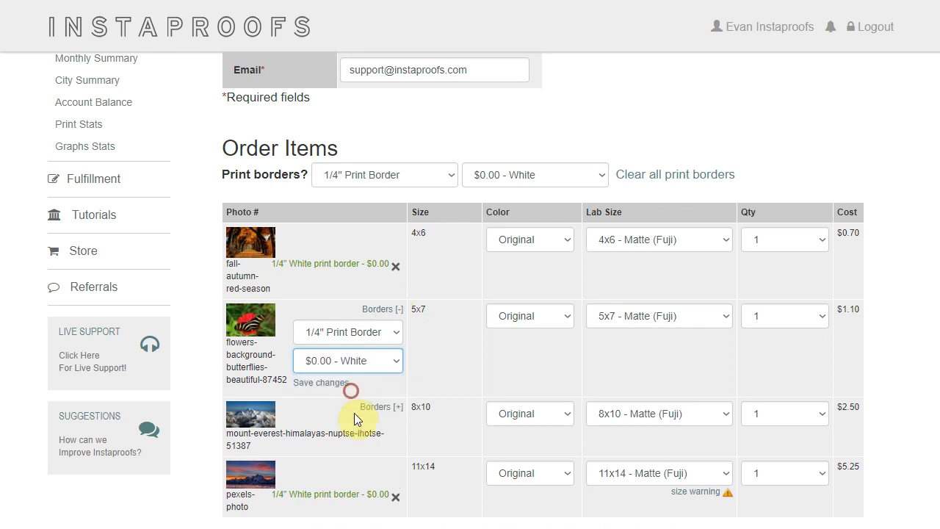
left_click(334, 384)
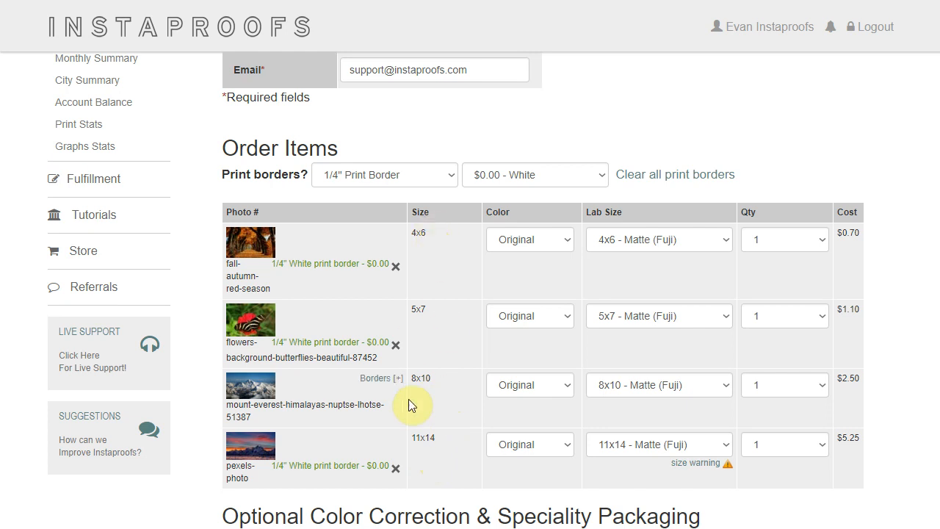
Keep the 4x6 fall-autumn-red-season print's color as Original and set its lab size to 4x6 - Glossy (Kodak).
left_click(547, 244)
left_click(545, 243)
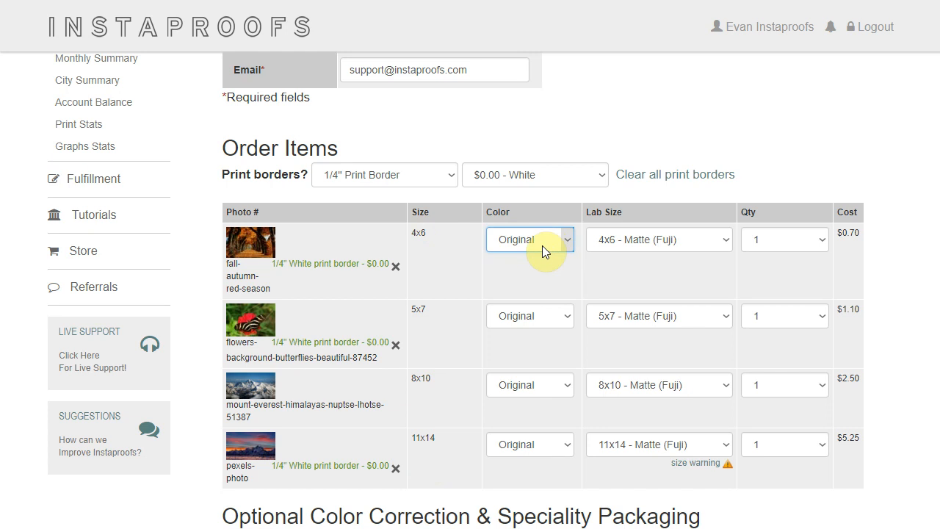
left_click(642, 244)
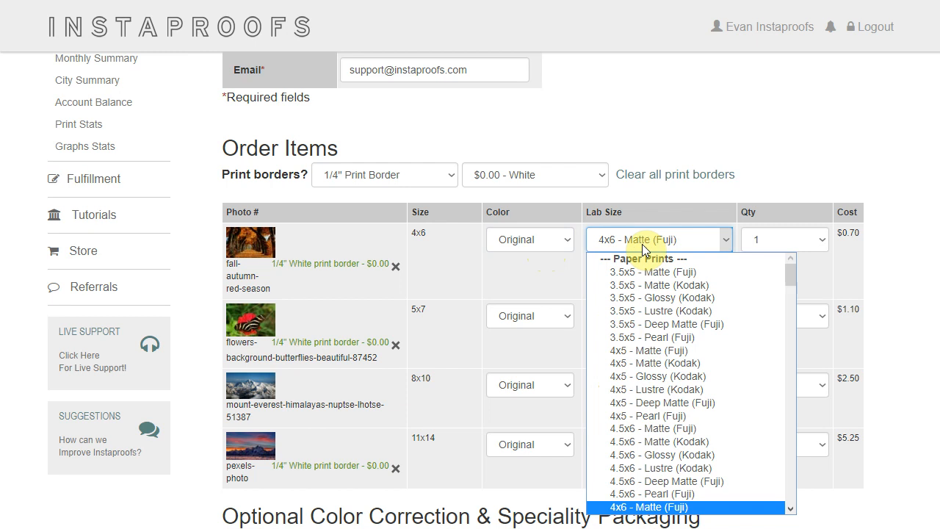
scroll(644, 342, "down", 2)
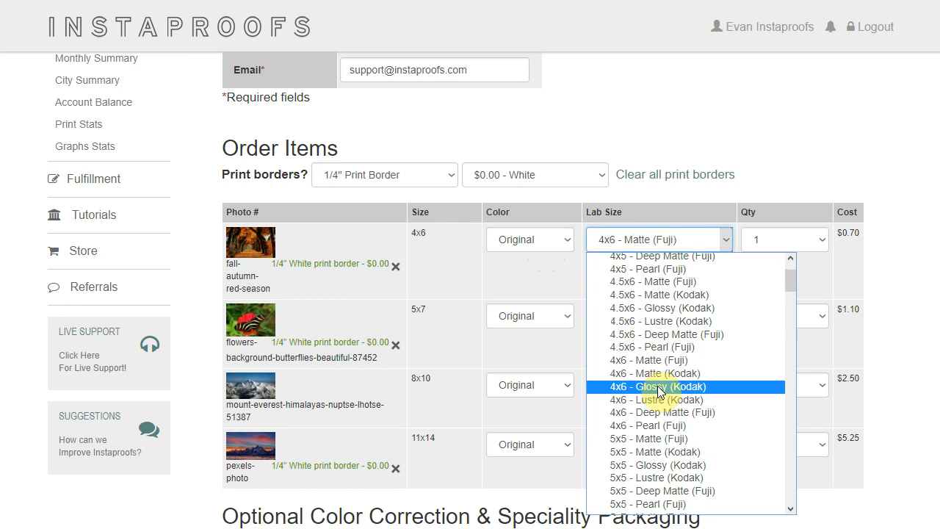
scroll(654, 316, "up", 2)
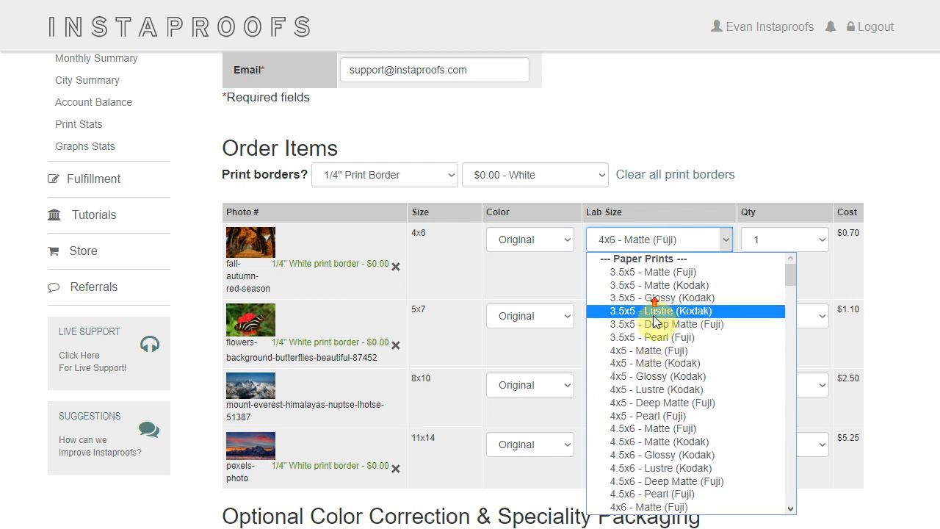
scroll(646, 353, "down", 3)
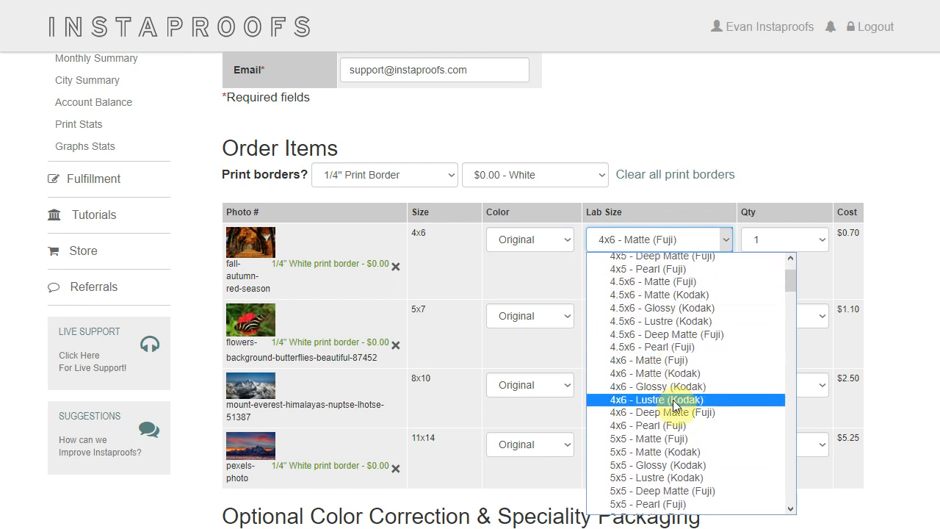
left_click(677, 384)
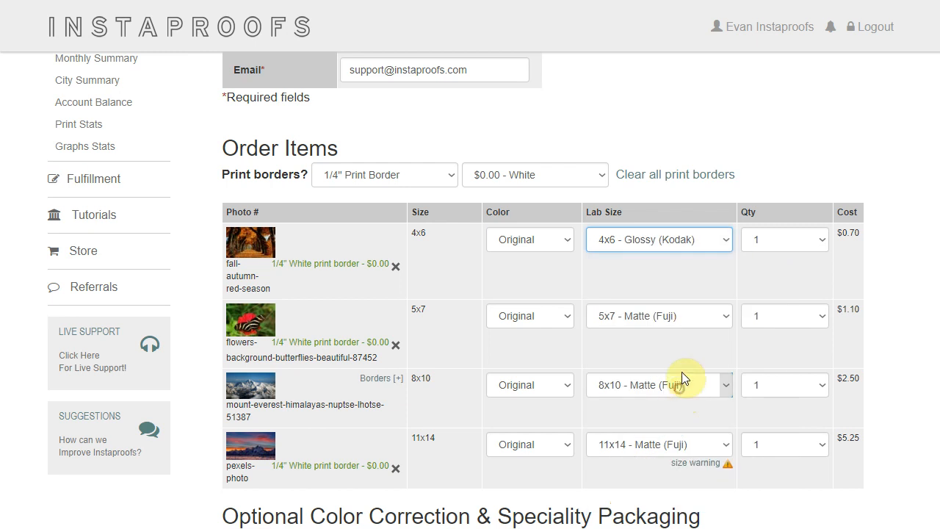
Review the available quantities for the 4x6 fall-autumn-red-season print, leaving the quantity at 1.
left_click(787, 239)
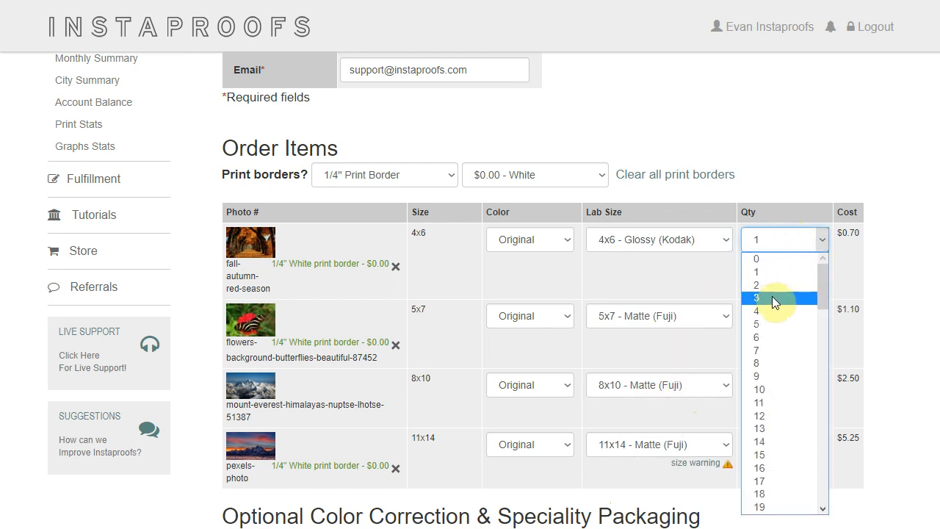
scroll(772, 425, "down", 20)
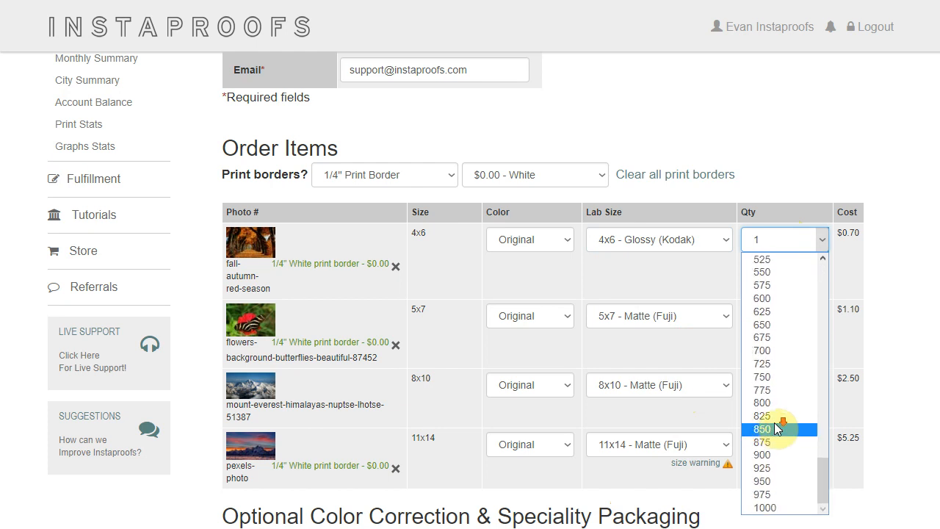
scroll(769, 306, "up", 20)
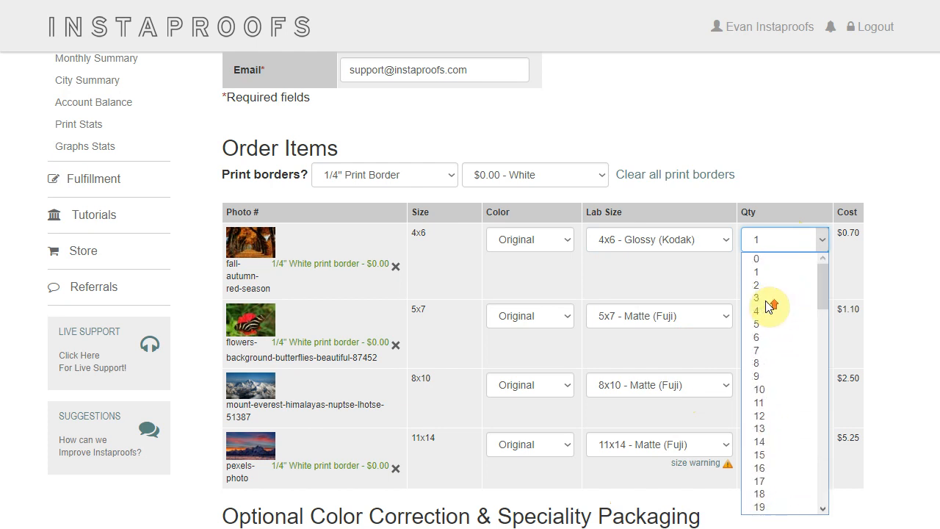
left_click(703, 276)
Read the size warning on the 11x14 pexels-photo print and dismiss it.
scroll(623, 314, "down", 1)
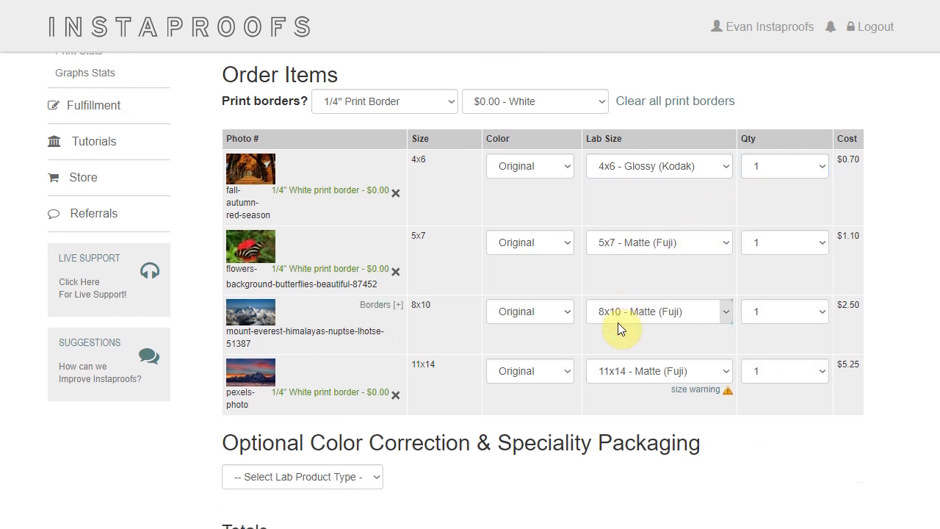
left_click(685, 397)
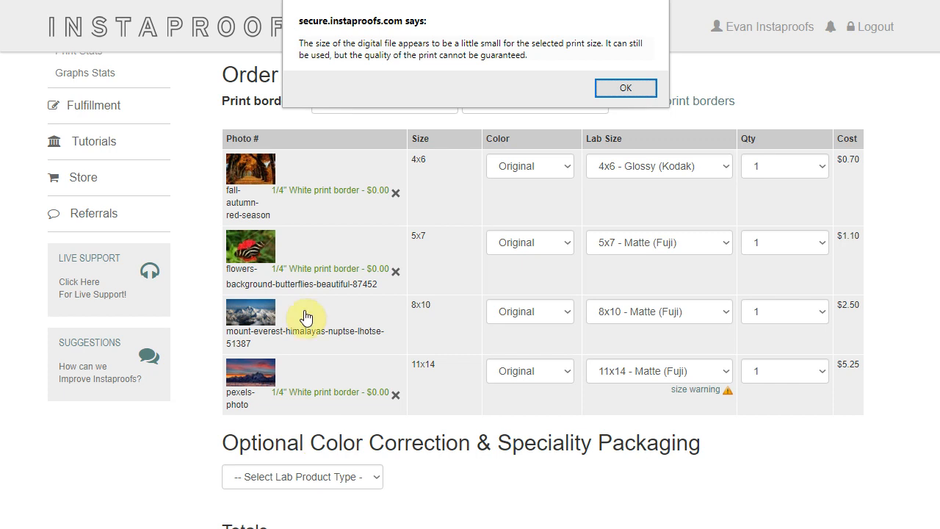
left_click(655, 88)
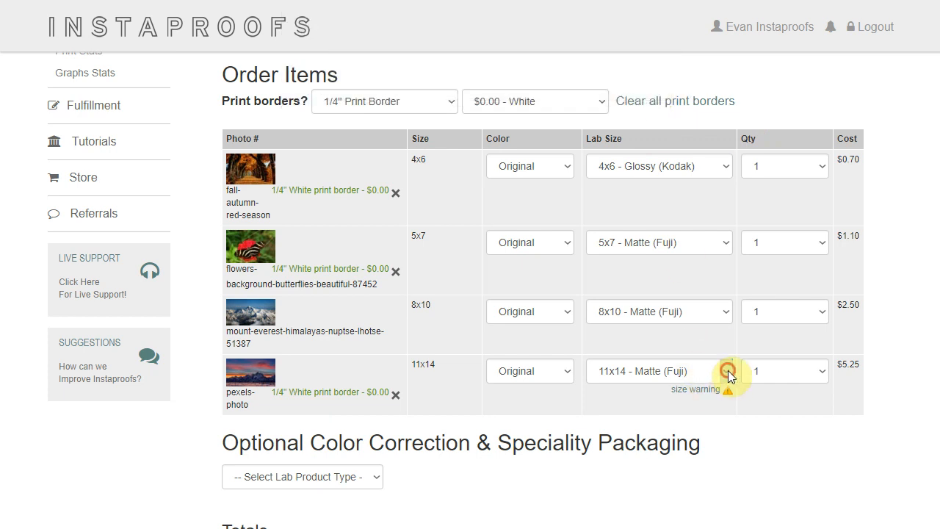
Change the lab size of the 11x14 pexels-photo print to 7x10 - Pearl (Fuji).
left_click(726, 370)
scroll(708, 485, "up", 5)
scroll(708, 490, "up", 3)
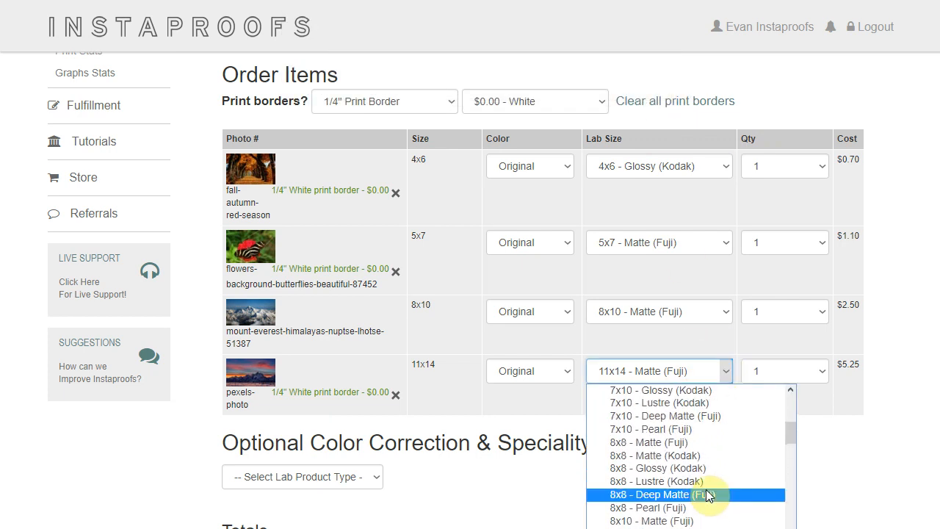
left_click(682, 426)
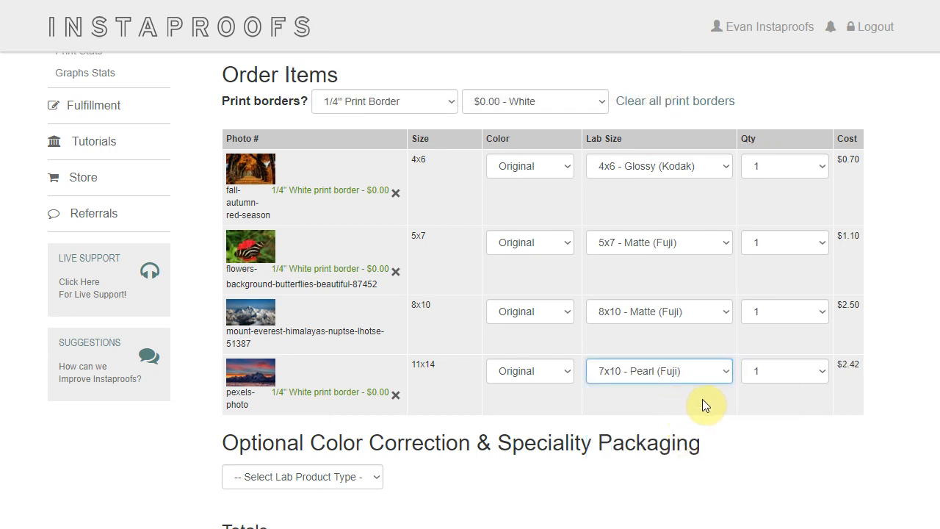
Change the lab size of the 11x14 pexels-photo print to 11x14 - Matte (Kodak).
left_click(726, 380)
scroll(697, 455, "down", 5)
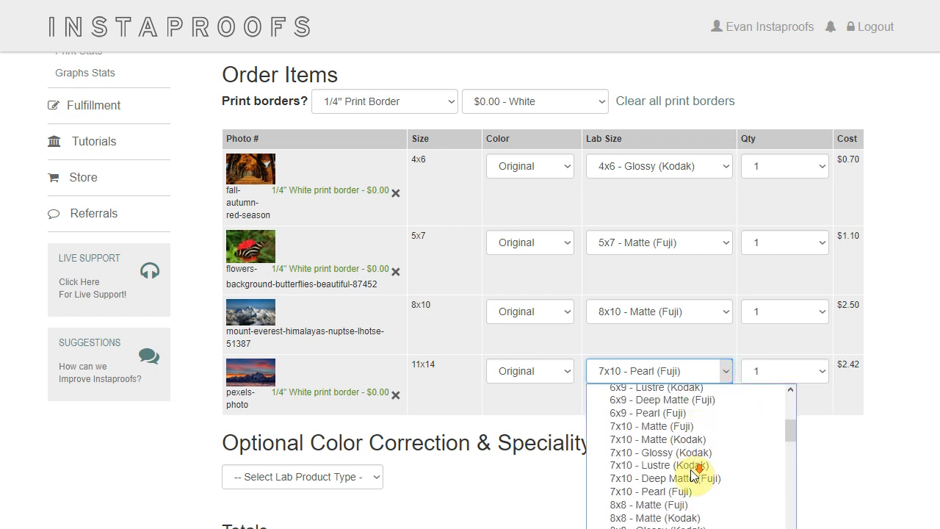
scroll(693, 474, "down", 12)
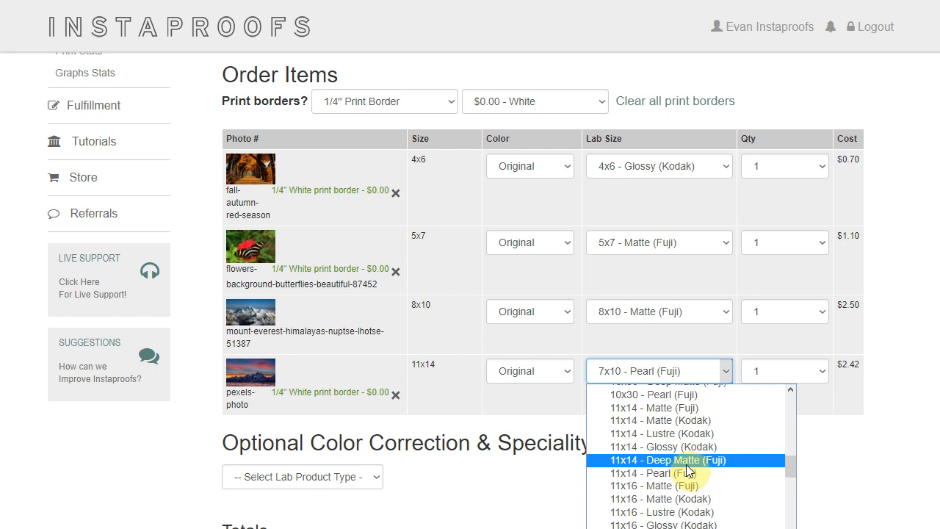
left_click(665, 422)
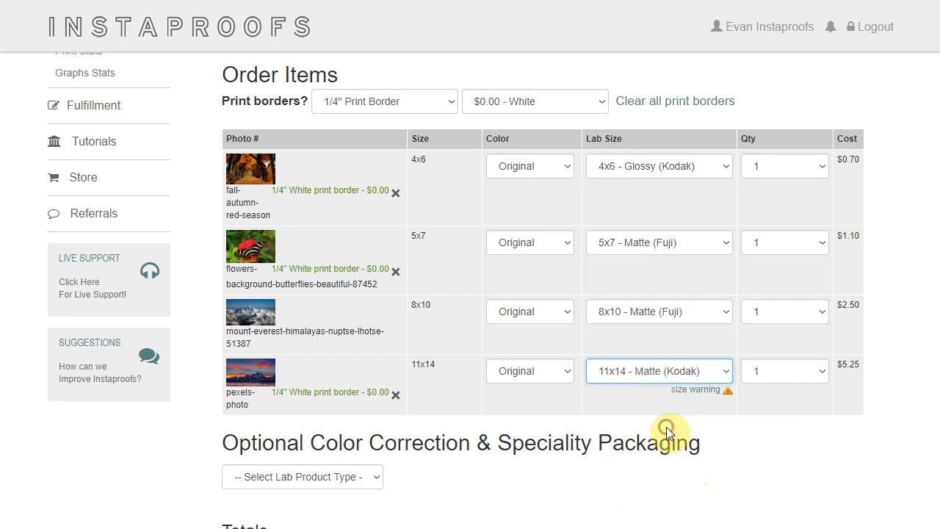
Add the Elegant Packaging - 11x14 in Cocoa to the order, then save and continue to cropping.
scroll(666, 503, "down", 2)
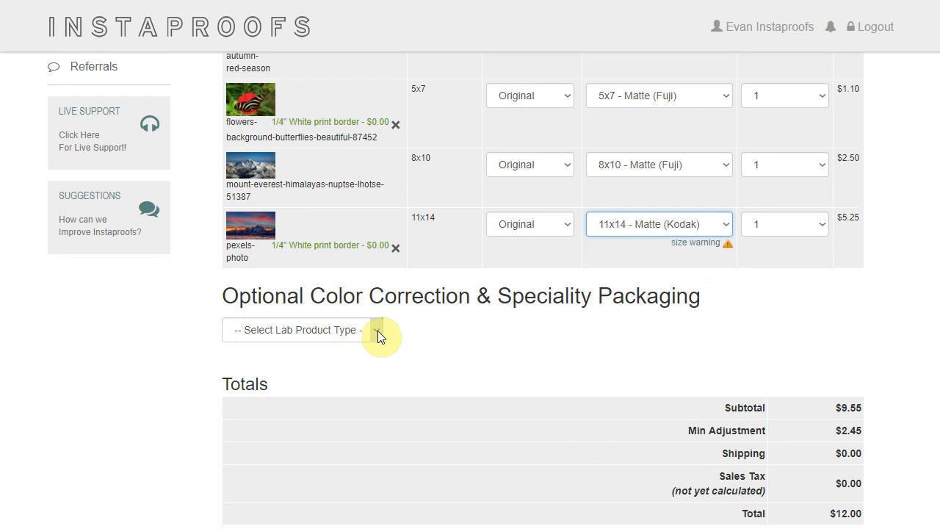
left_click(377, 330)
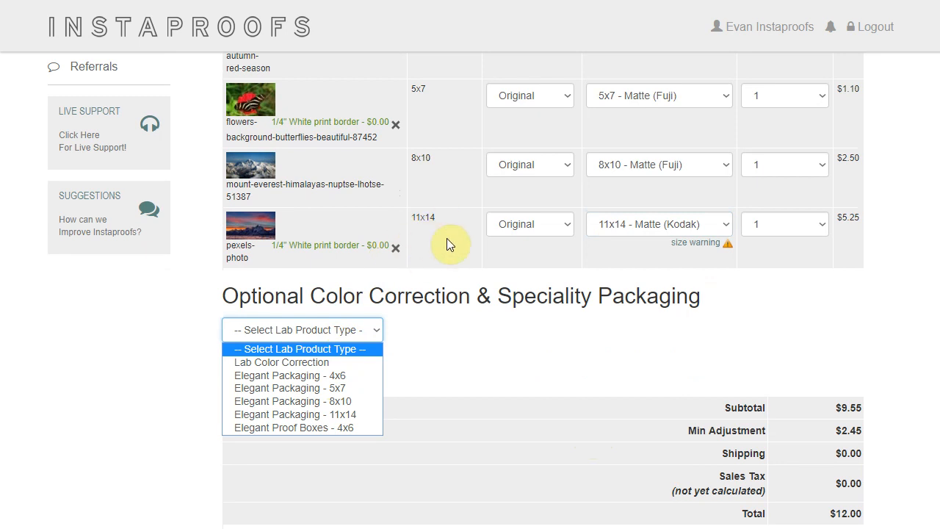
left_click(327, 416)
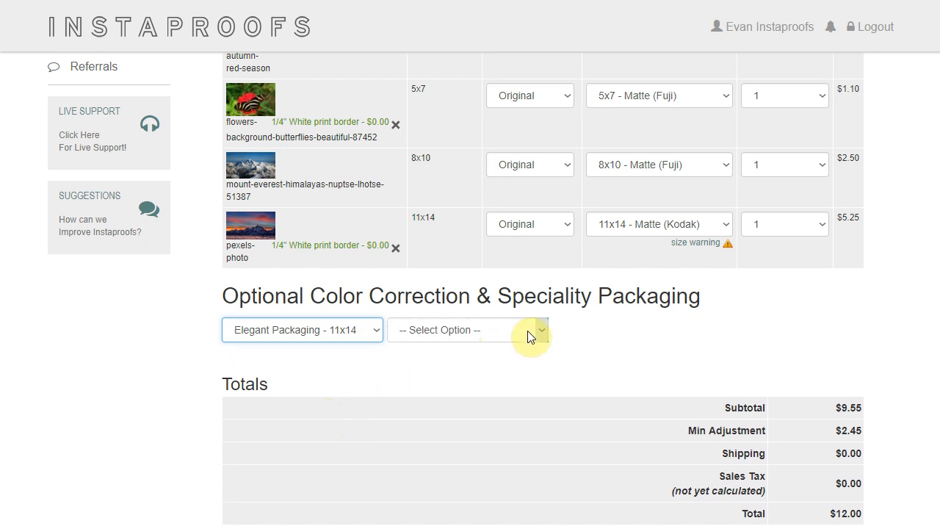
left_click(528, 331)
left_click(533, 400)
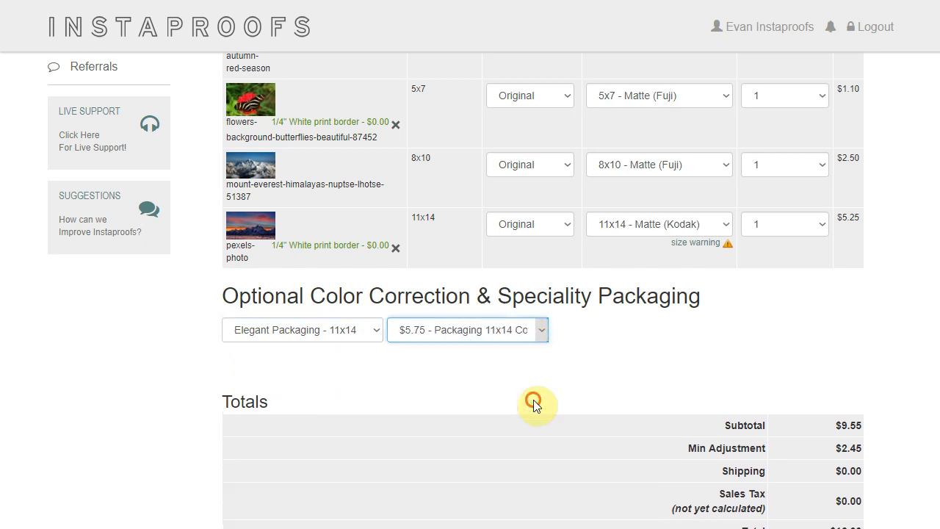
left_click(325, 379)
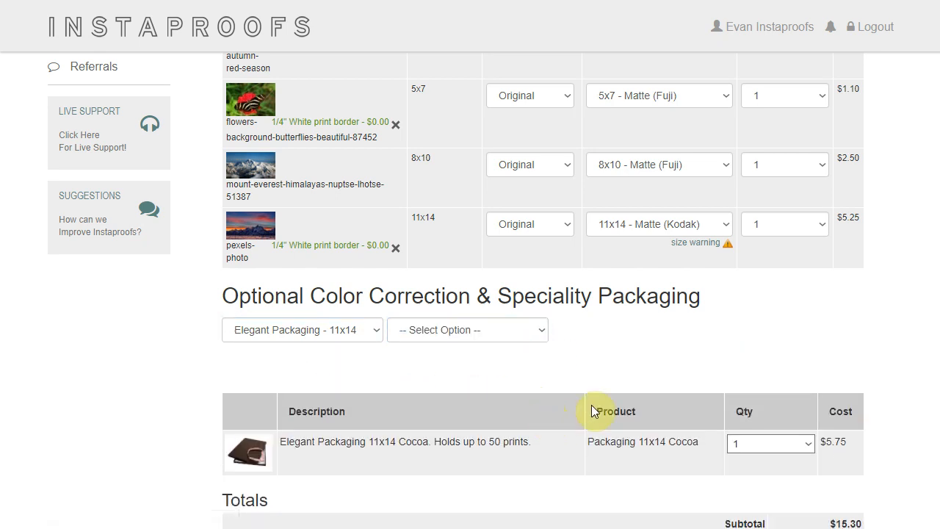
scroll(610, 396, "down", 3)
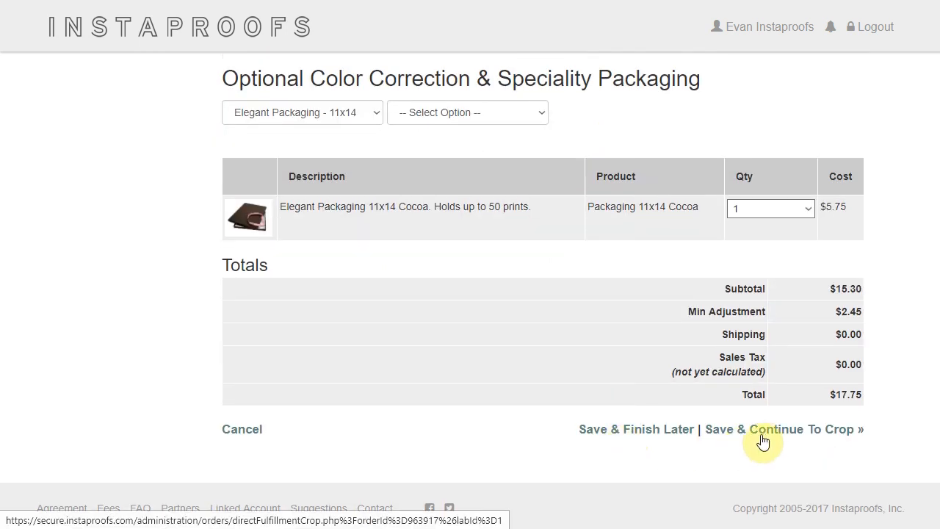
left_click(727, 433)
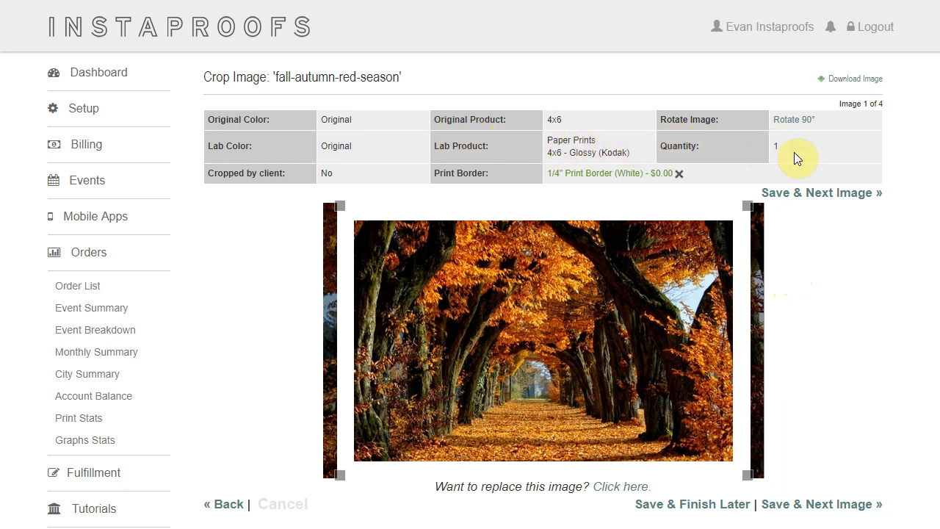
Rotate the crop of the fall-autumn-red-season image by 90° and back to its landscape orientation.
left_click(788, 123)
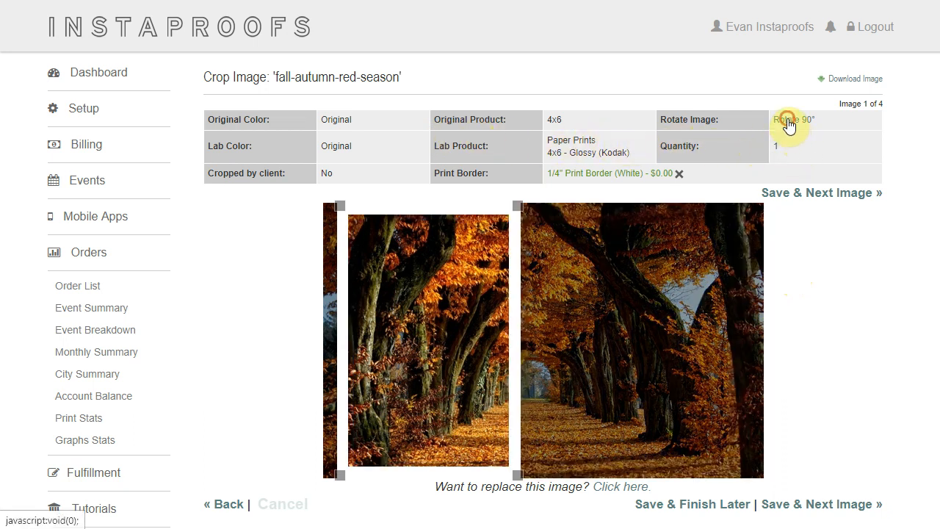
left_click(788, 123)
left_click_drag(608, 384, 814, 514)
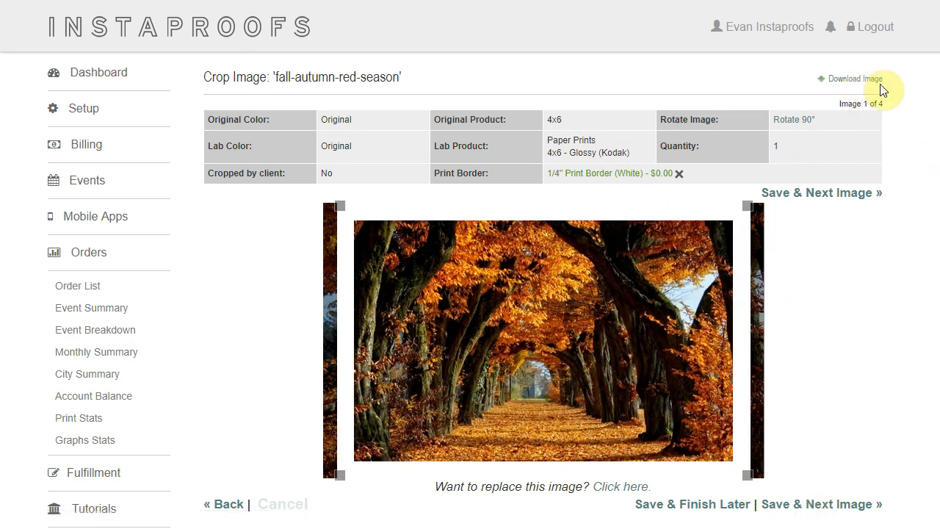
Remove the print border from the fall-autumn-red-season image, shift its crop slightly to the right, and save it to reach the next image.
left_click(679, 174)
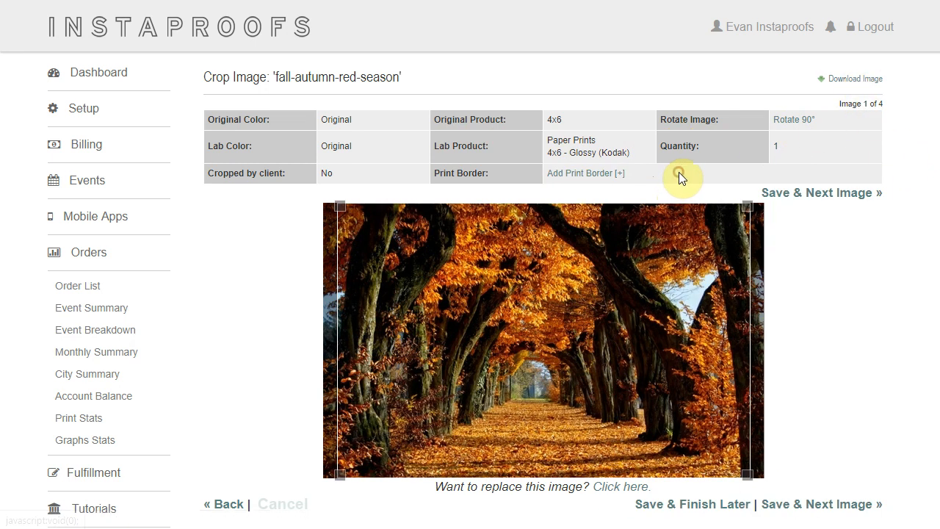
left_click(619, 175)
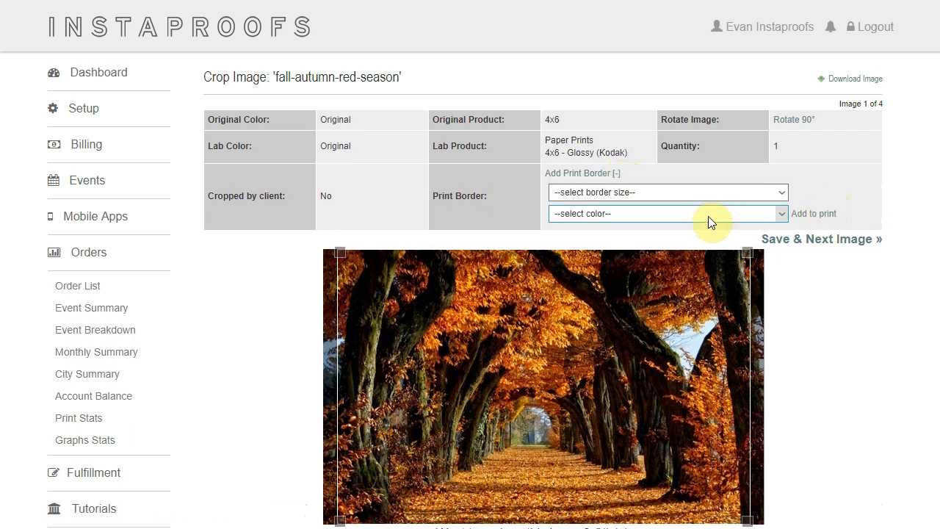
scroll(617, 223, "down", 2)
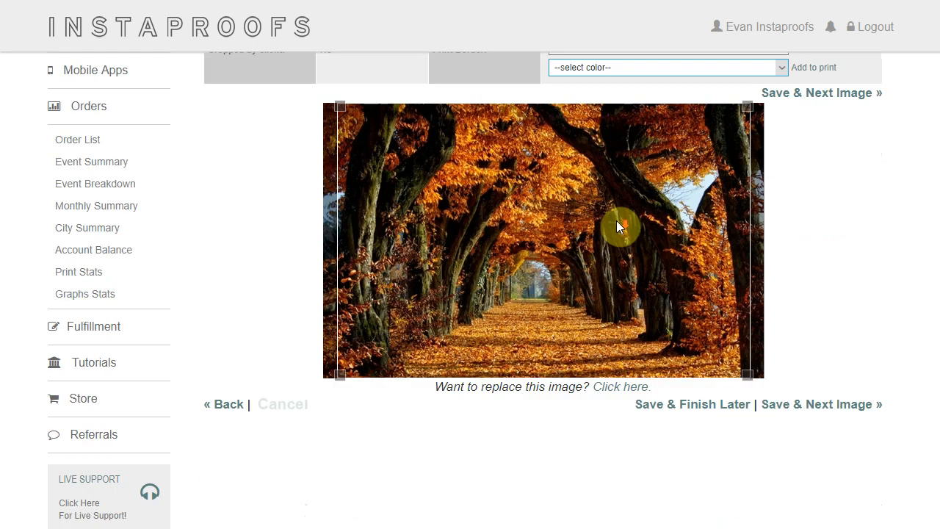
left_click_drag(566, 266, 571, 292)
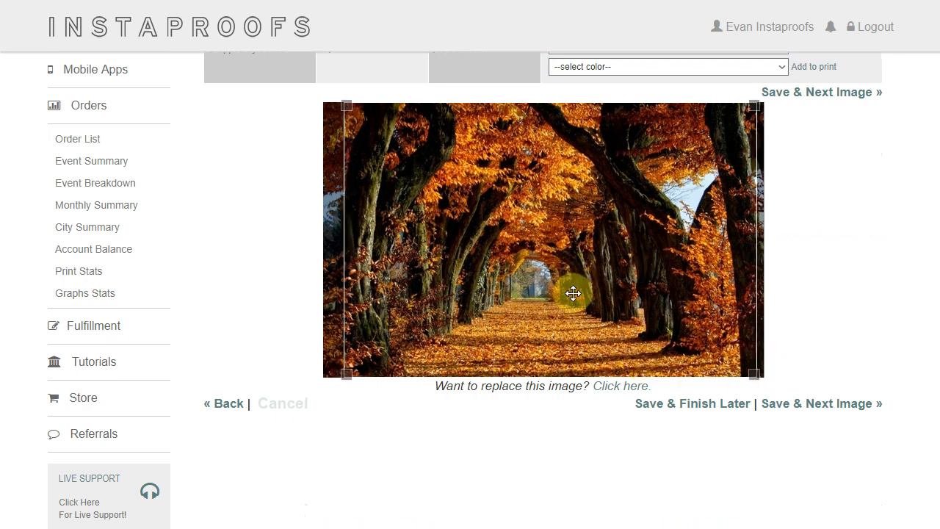
left_click(802, 406)
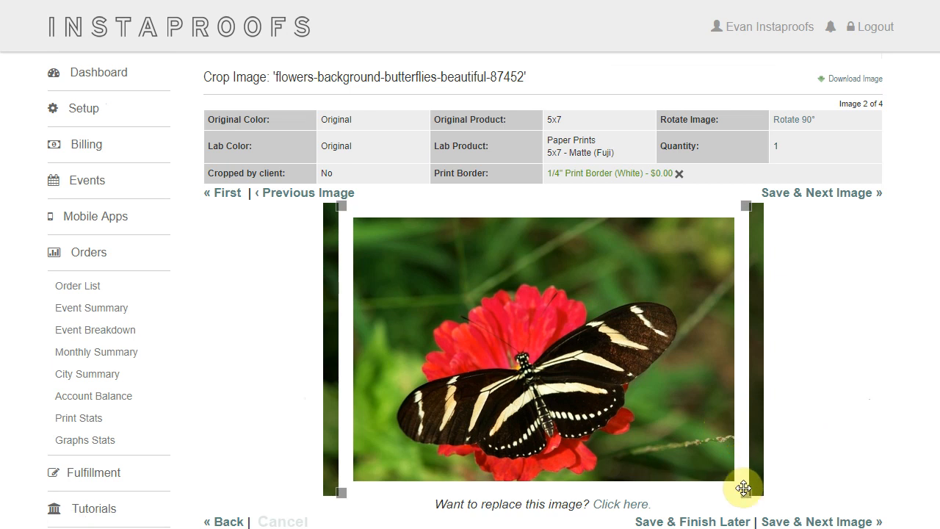
Tighten the 5x7 crop around the butterfly and red flower, center it on them, and save it.
left_click_drag(739, 199, 718, 223)
left_click_drag(616, 328, 621, 328)
left_click_drag(720, 225, 692, 268)
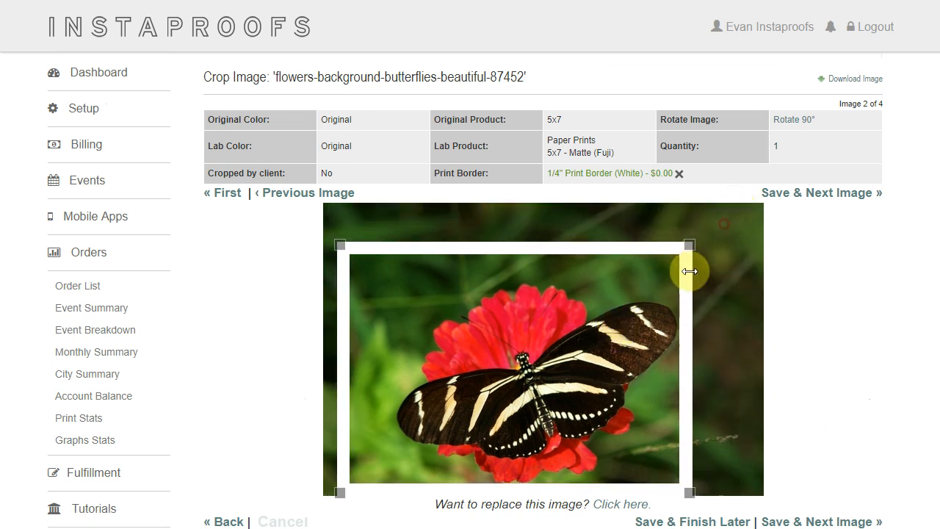
left_click_drag(614, 325, 659, 320)
left_click(786, 195)
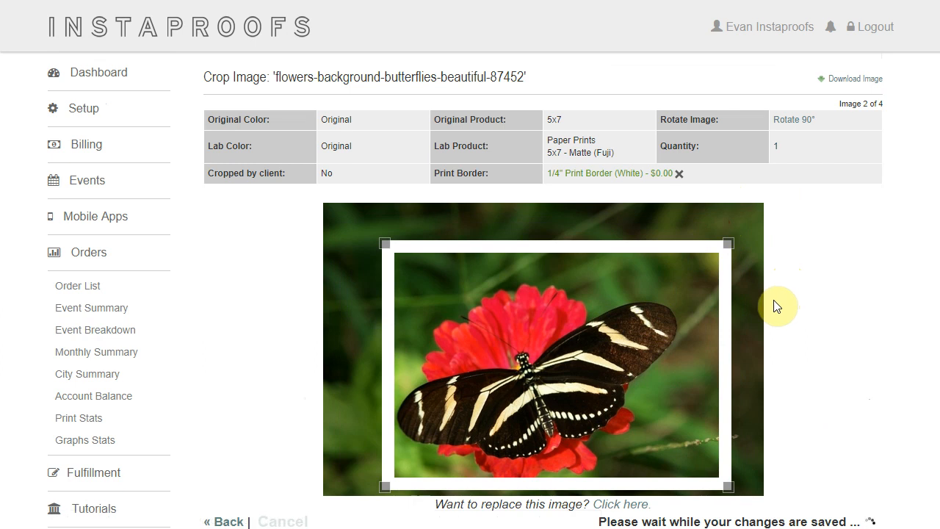
Crop the 8x10 mount-everest image closely around its central snowy peak and save it to reach the next image.
left_click_drag(688, 438, 602, 367)
left_click_drag(533, 274, 542, 293)
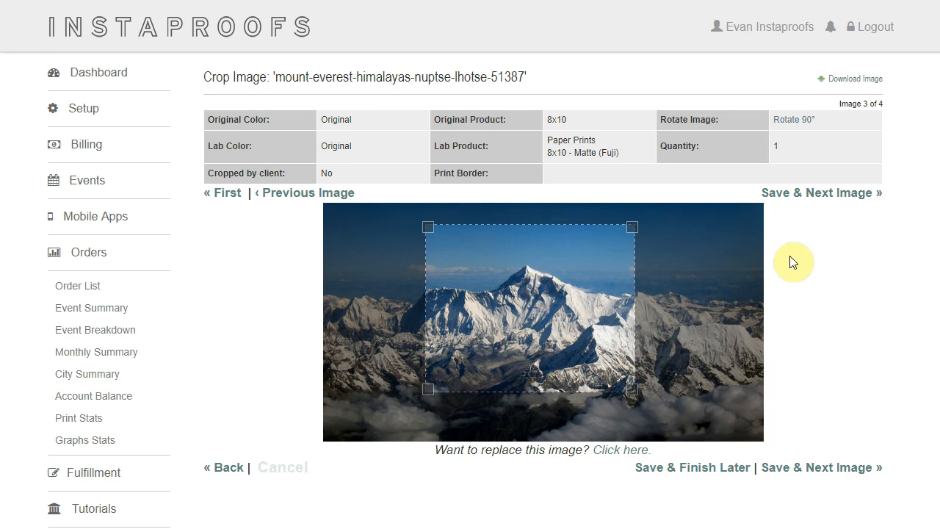
left_click(772, 193)
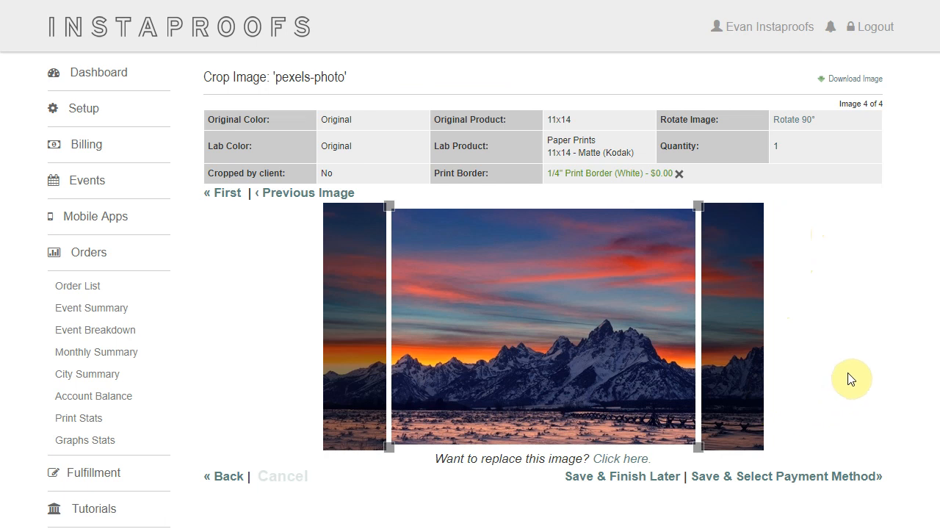
Show the image replacement options and notes for pexels-photo, then save its existing crop and continue to payment selection.
left_click(626, 460)
scroll(678, 445, "down", 2)
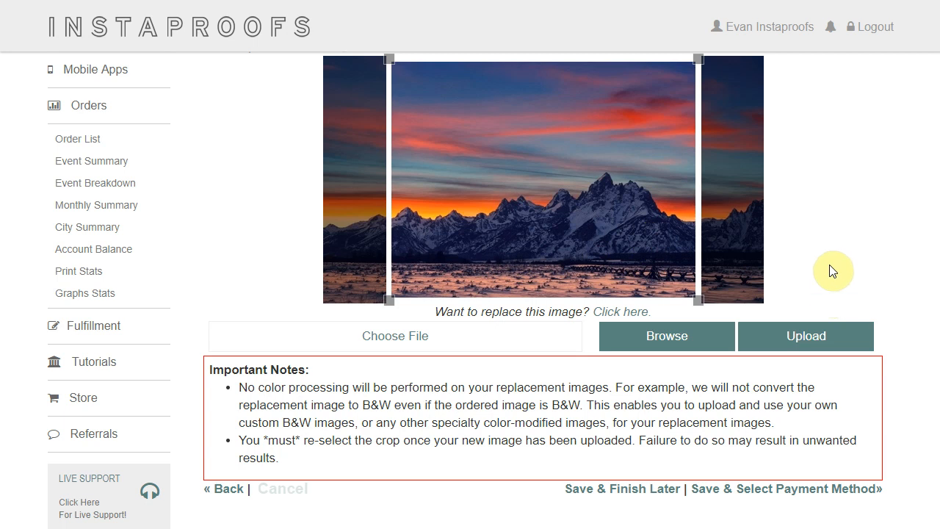
scroll(827, 297, "up", 2)
scroll(832, 272, "down", 2)
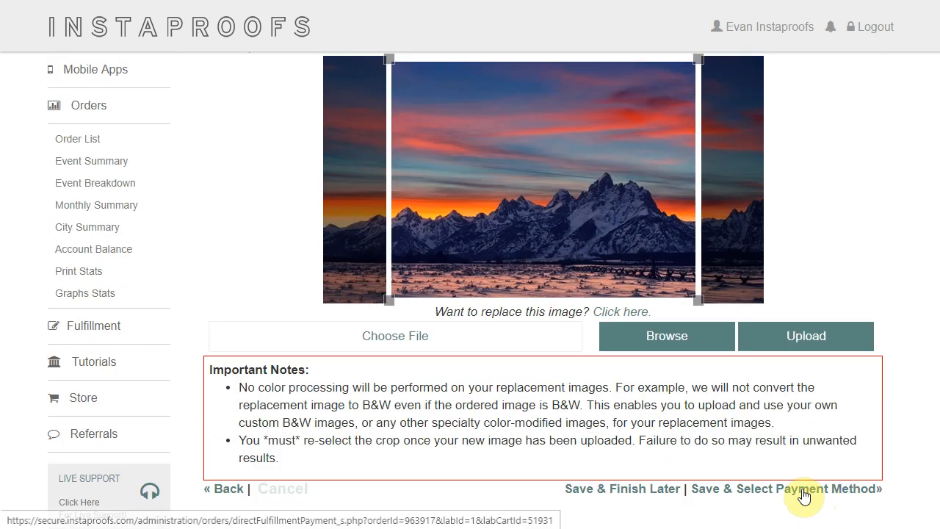
left_click(804, 489)
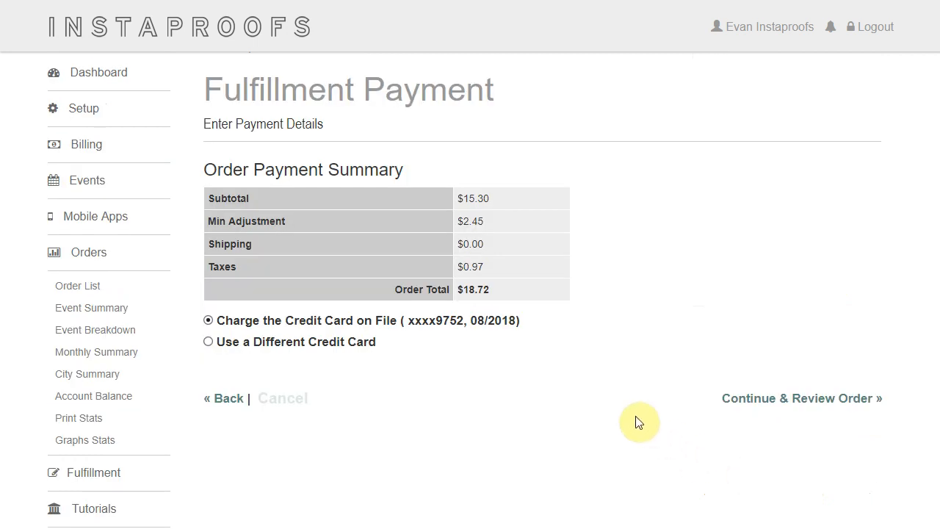
Check the option for a different credit card, select the card on file for payment, and continue to the order review.
left_click(209, 343)
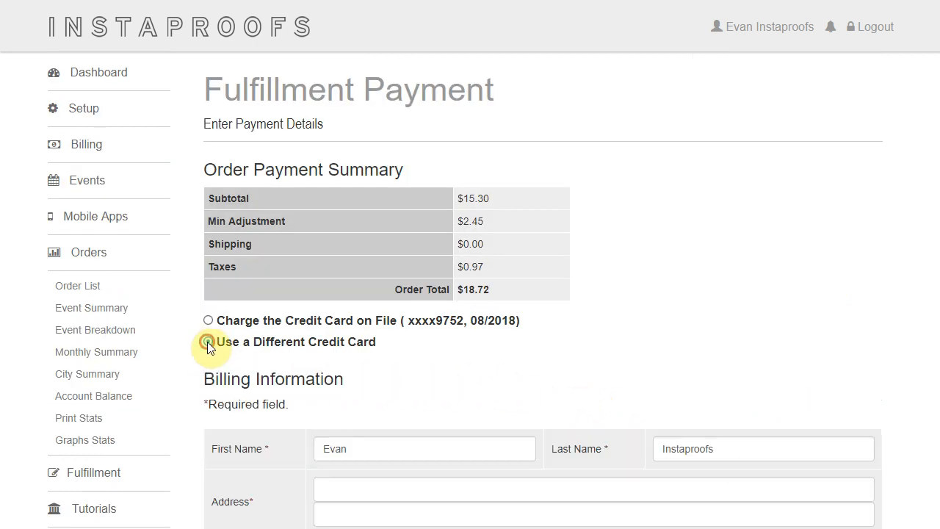
left_click(213, 320)
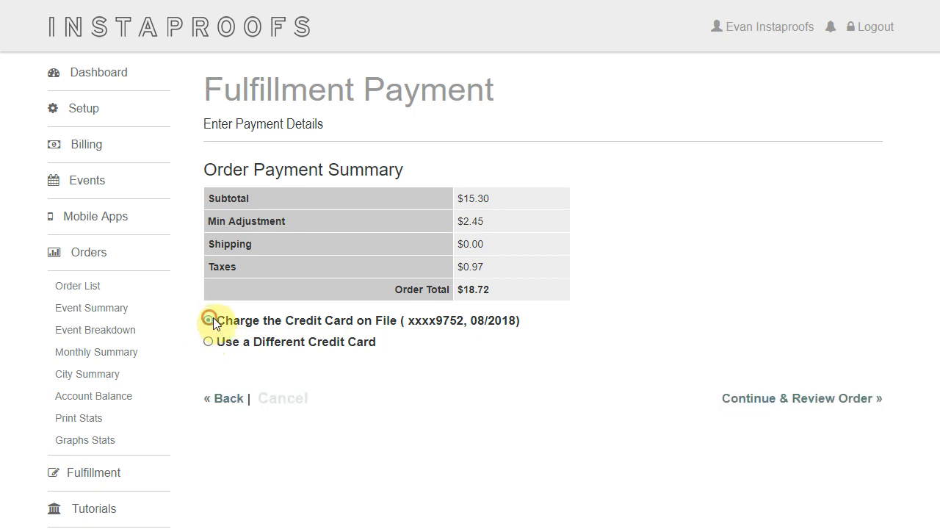
left_click(808, 401)
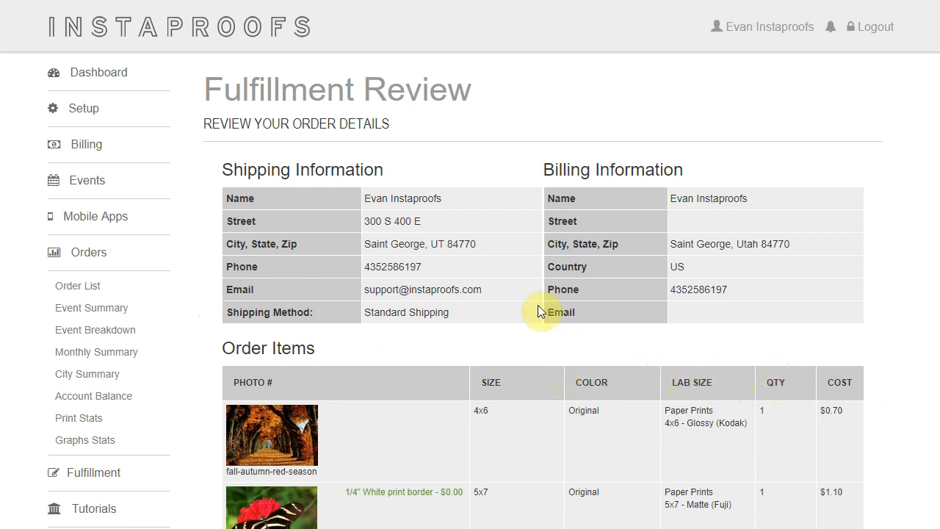
Review the fulfillment order's items, print borders, lab products, totals and payment method, and return to the shipping and billing details.
scroll(539, 312, "down", 5)
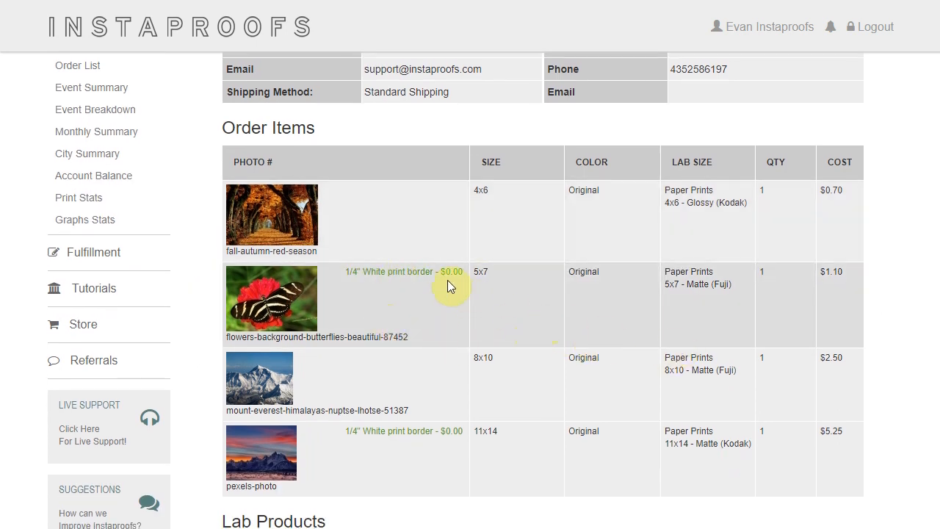
scroll(493, 307, "down", 3)
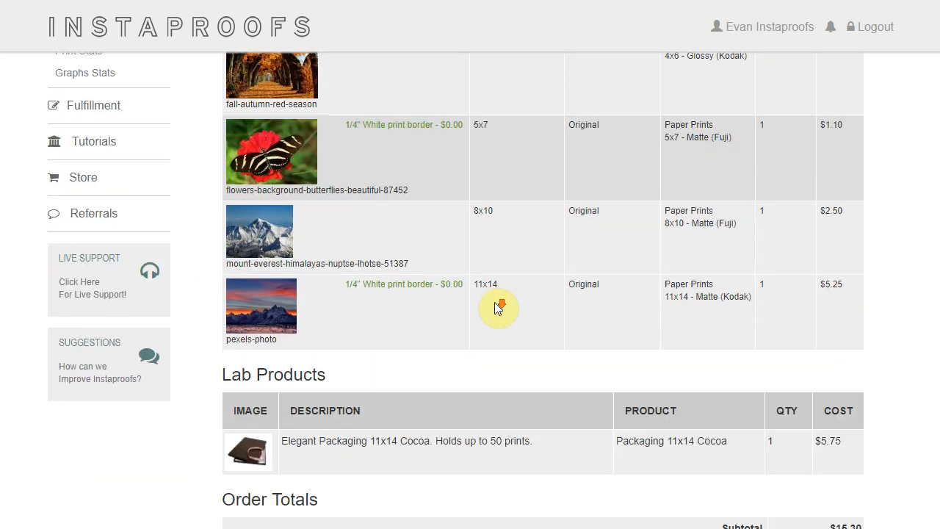
scroll(279, 443, "up", 1)
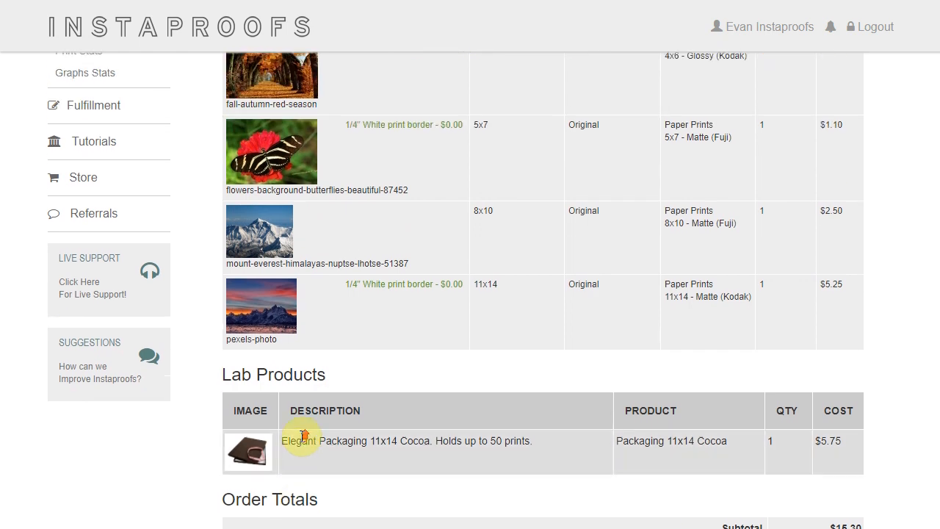
scroll(499, 419, "down", 1)
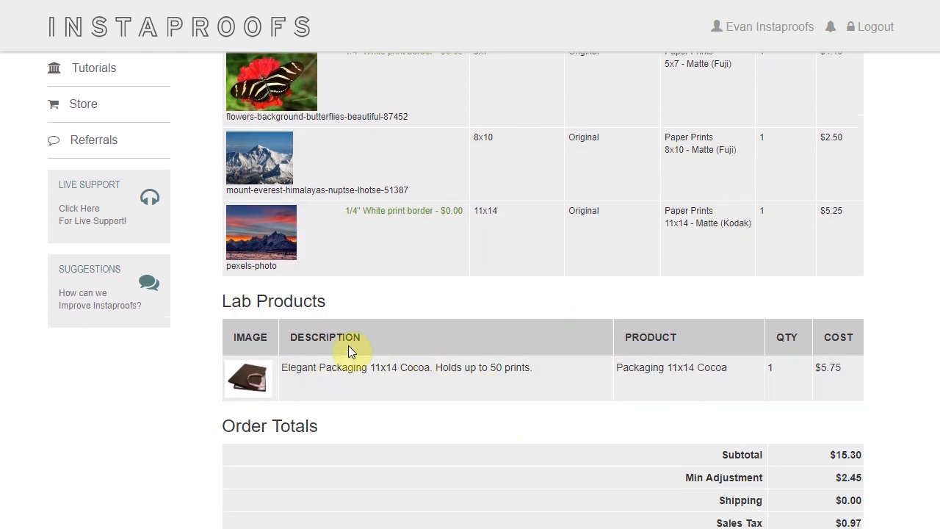
scroll(584, 355, "down", 1)
scroll(584, 355, "down", 1)
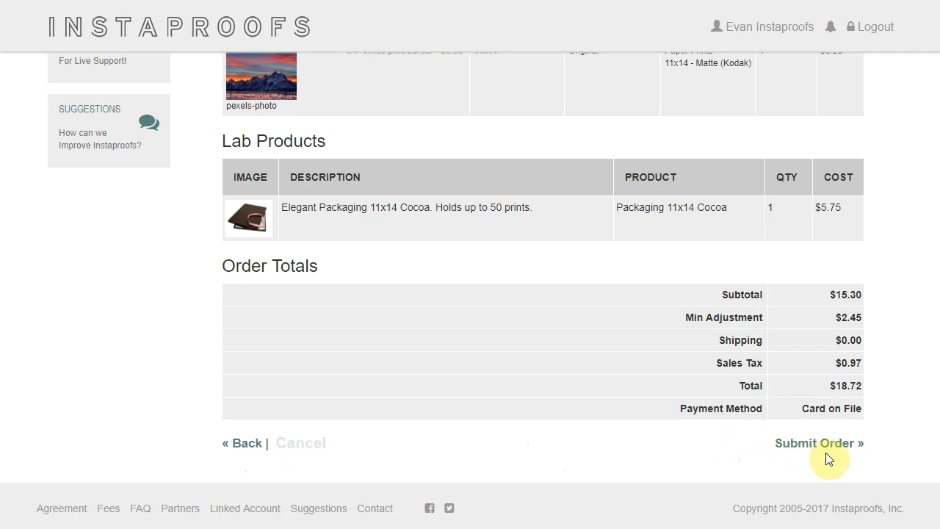
scroll(841, 449, "up", 8)
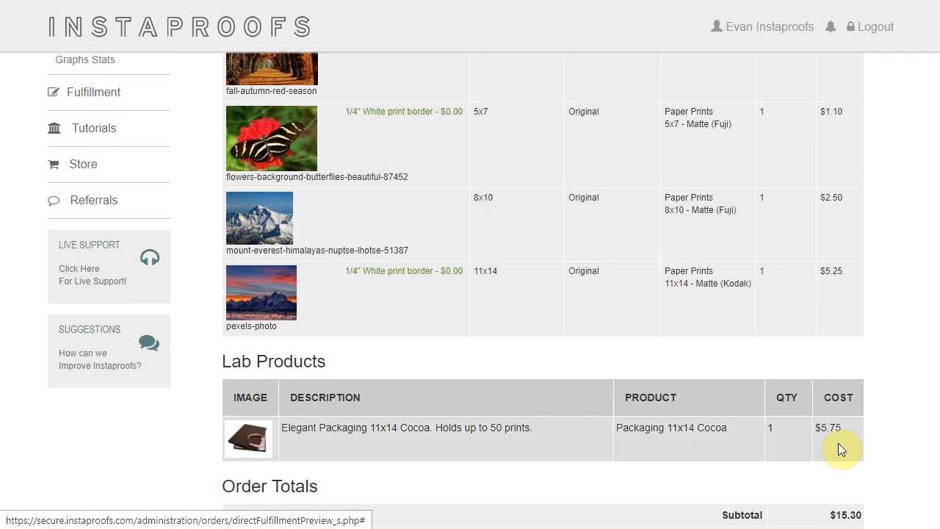
scroll(841, 449, "up", 1)
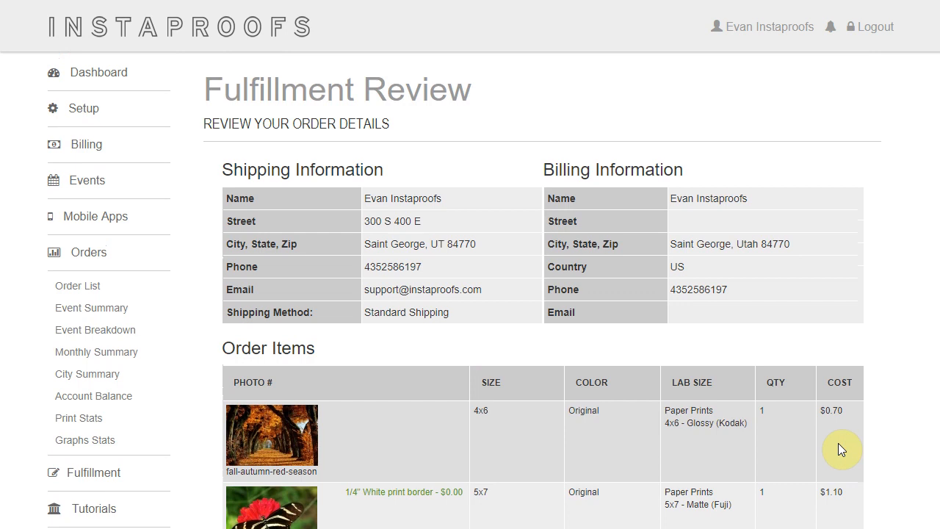